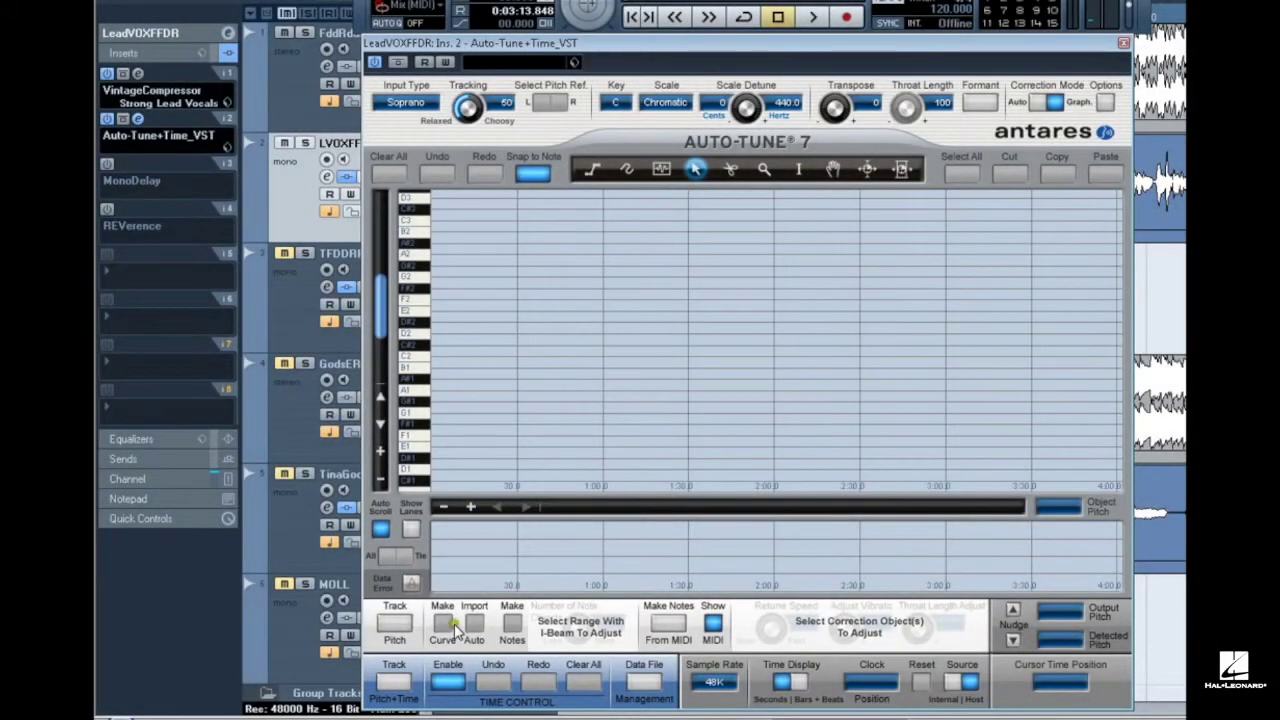
- Change the Correction Mode from Graph. to Auto
click(1035, 106)
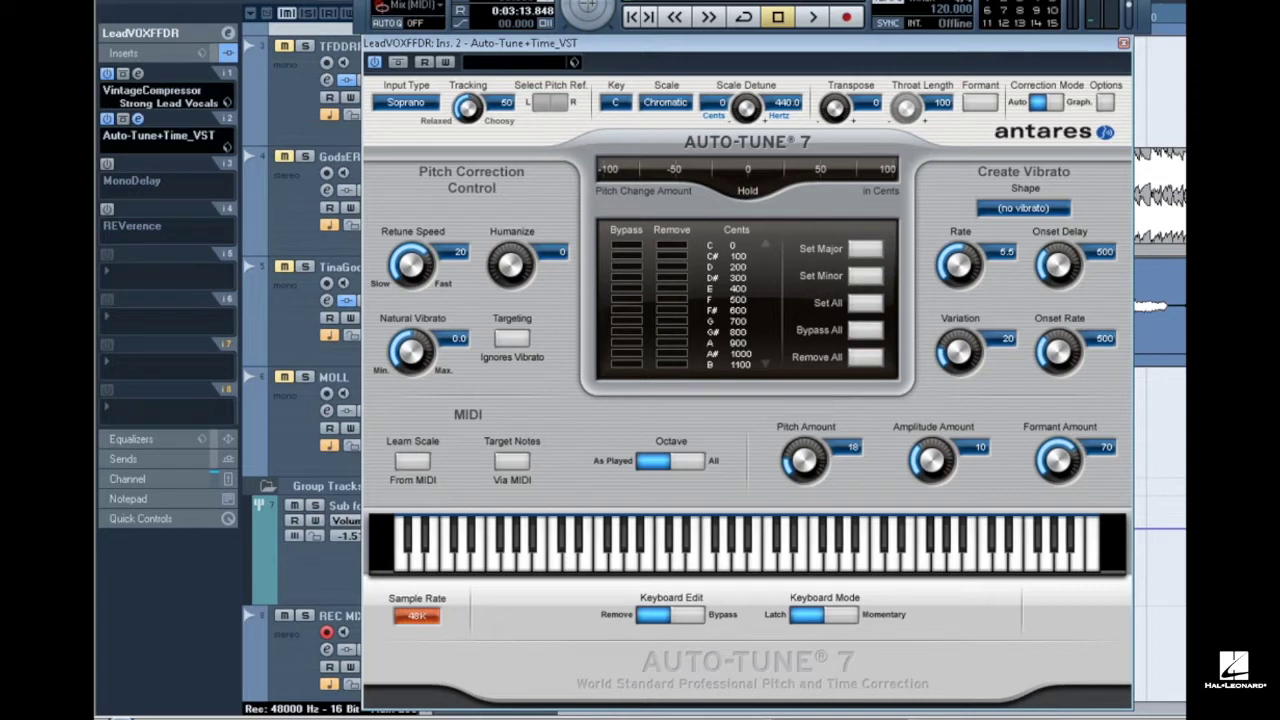
- Start host recording and set the input type to Alto/Tenor and the scale to Major
click(849, 19)
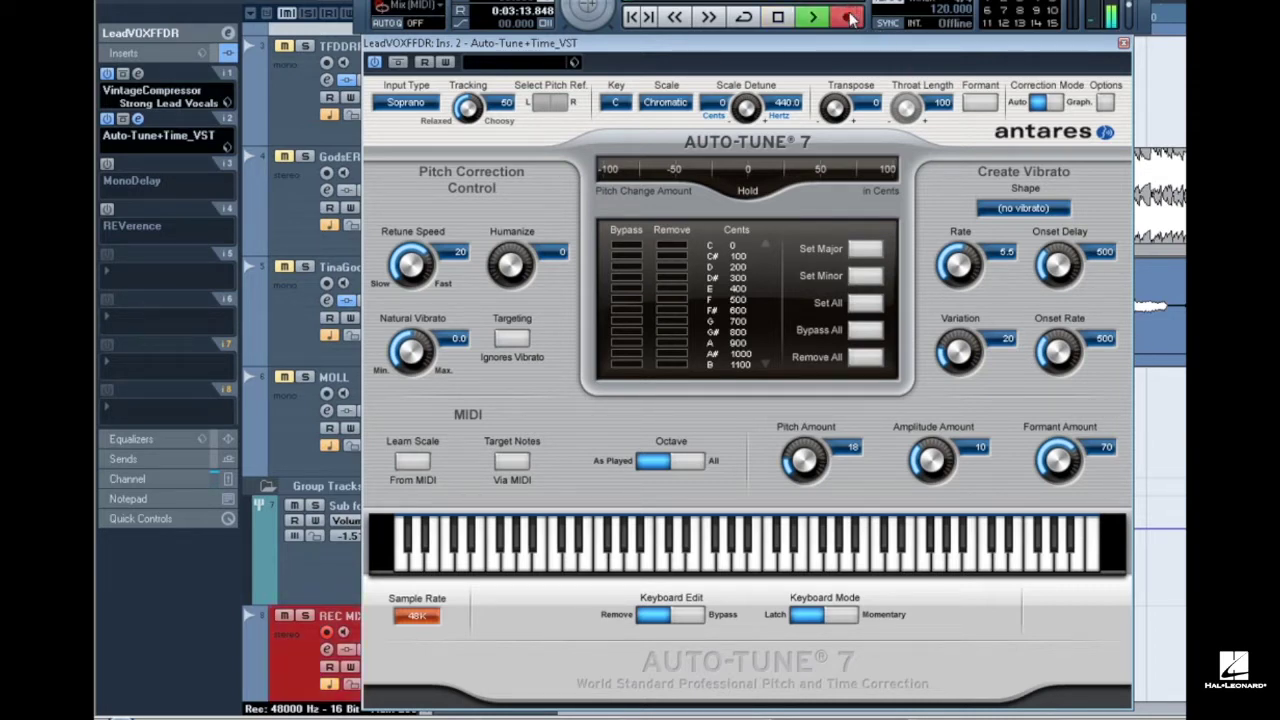
click(406, 102)
click(432, 143)
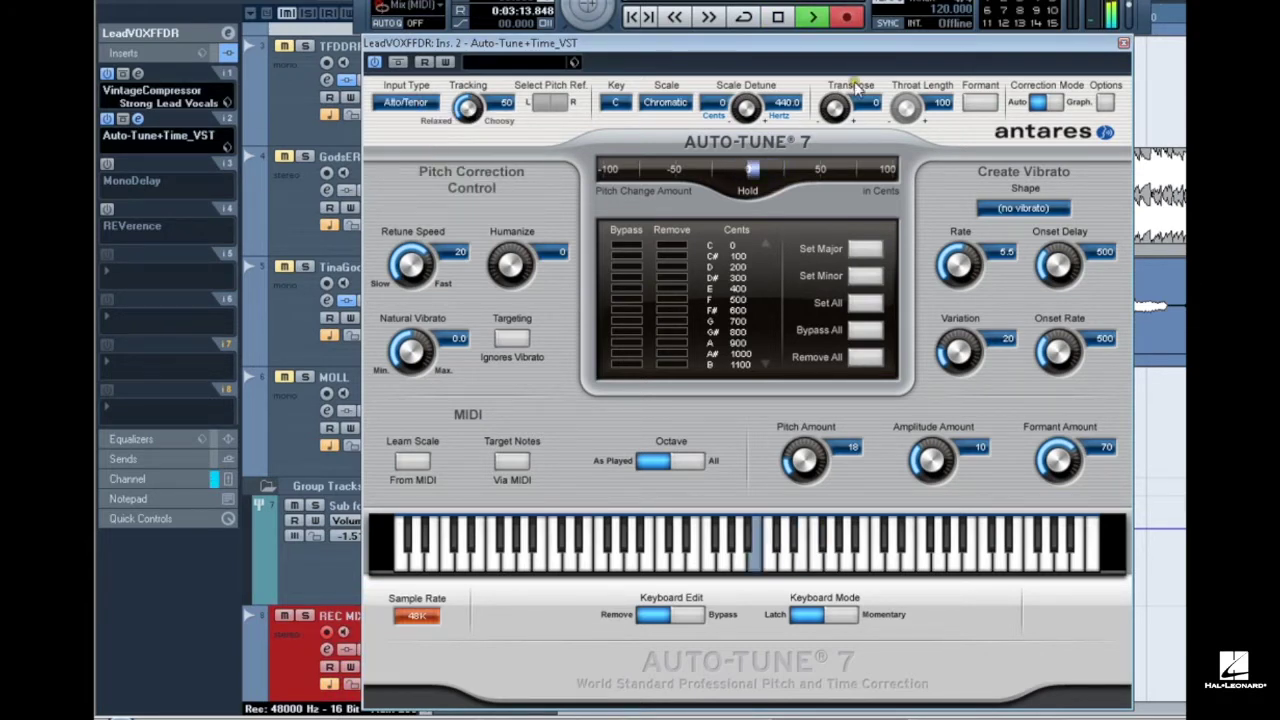
click(666, 103)
click(685, 122)
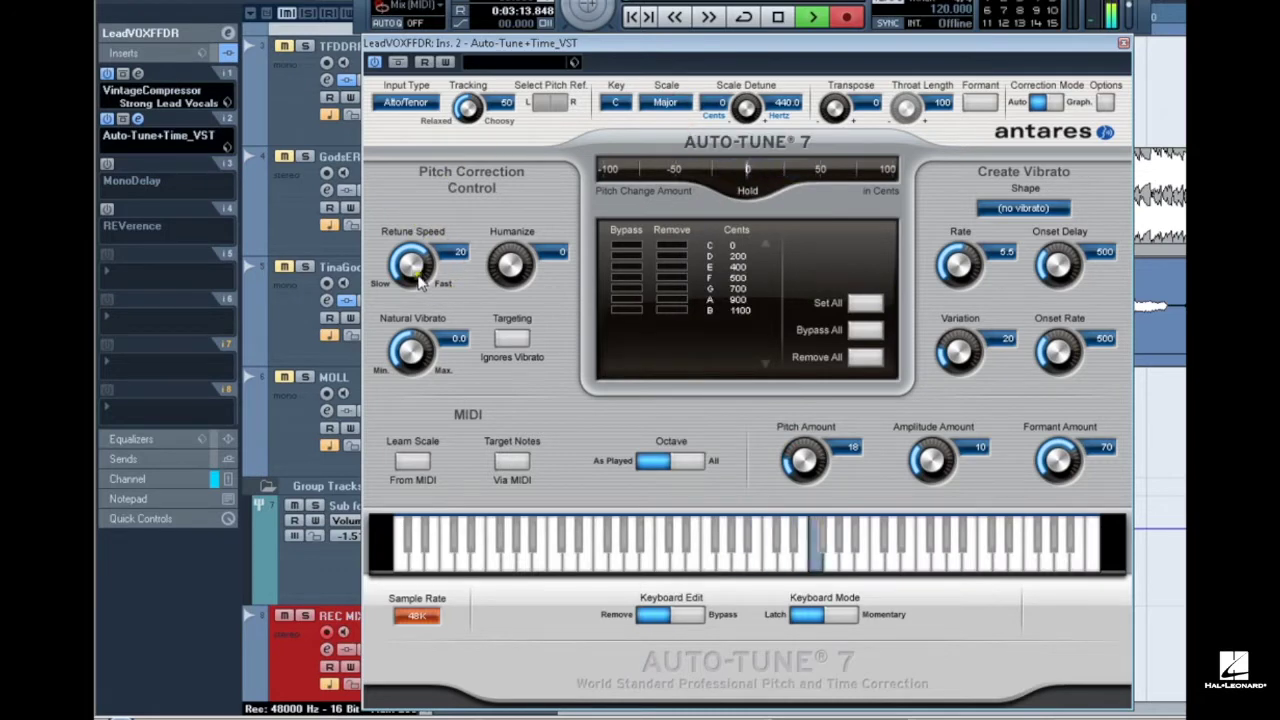
- Set Retune Speed to 0, enable Ignores Vibrato, and remove notes D, F and B
drag(414, 256, 411, 180)
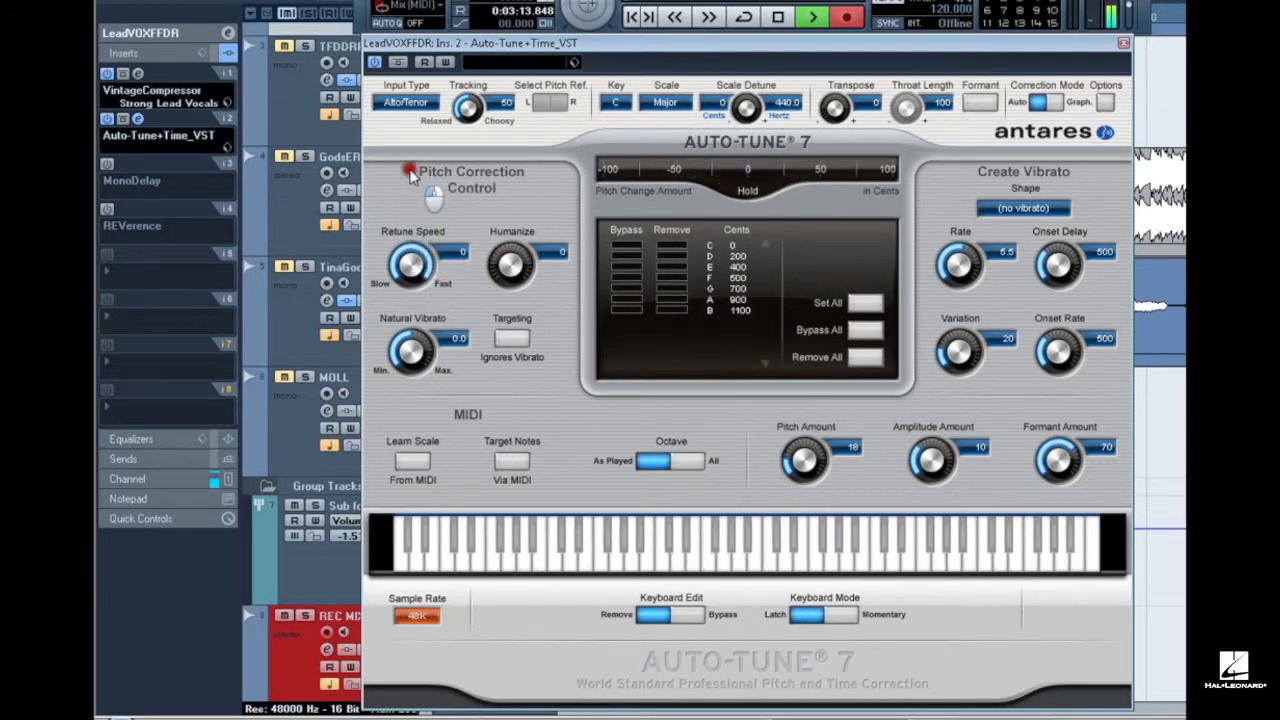
click(519, 340)
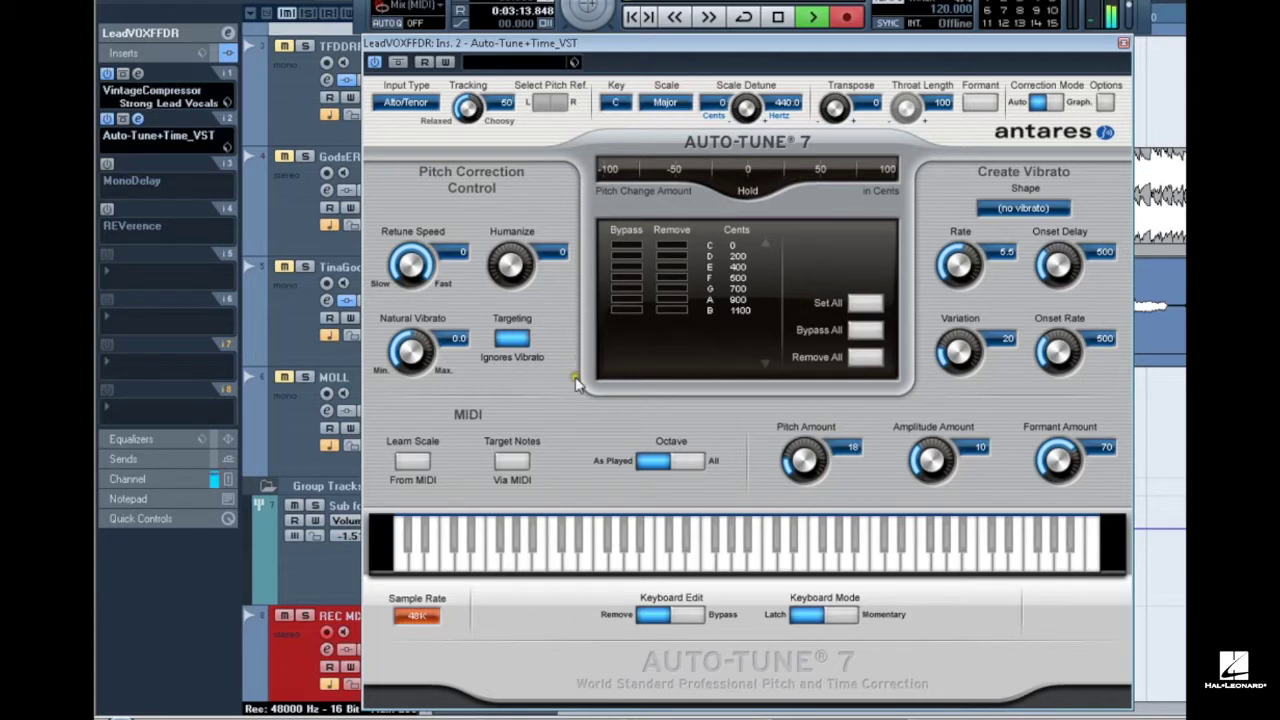
click(672, 257)
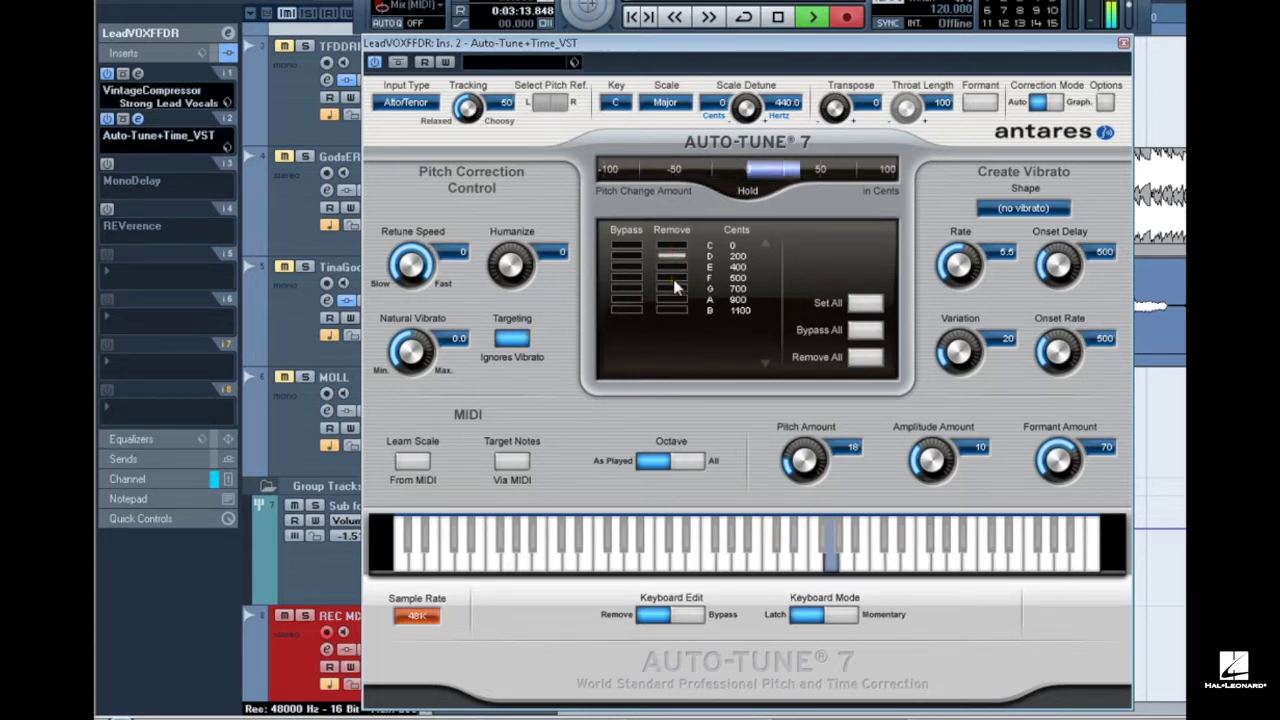
click(672, 278)
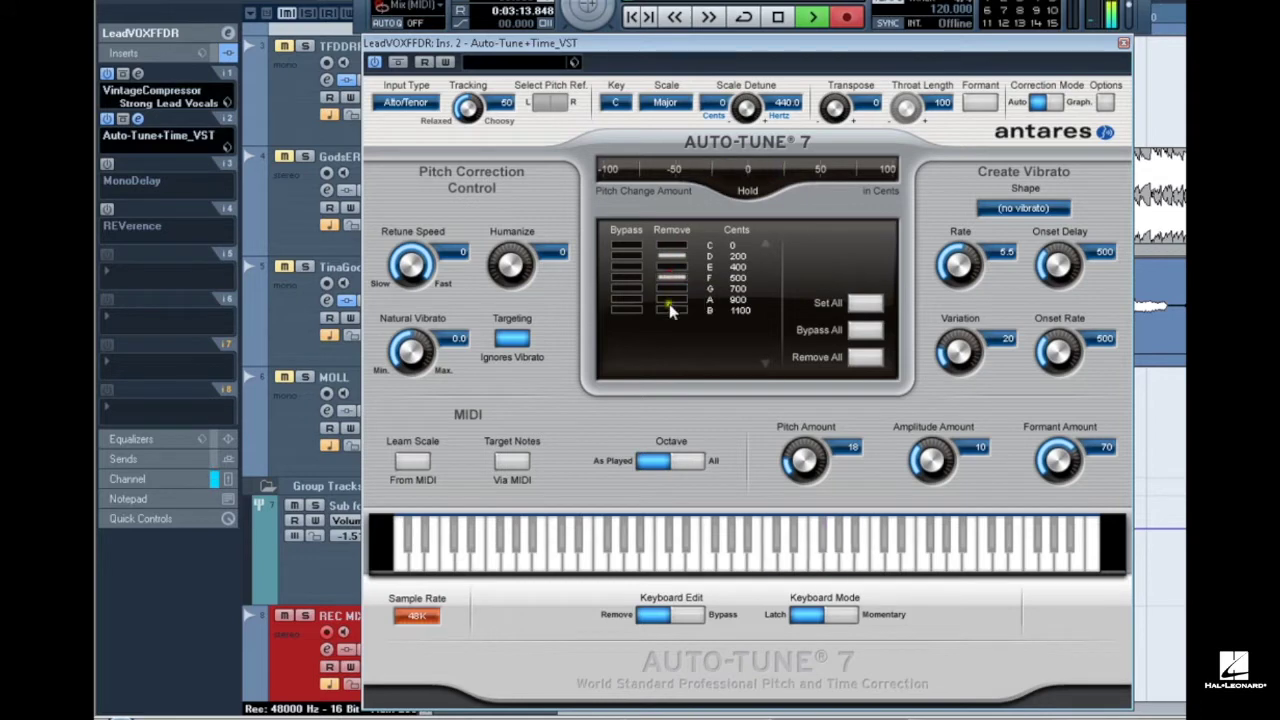
click(672, 310)
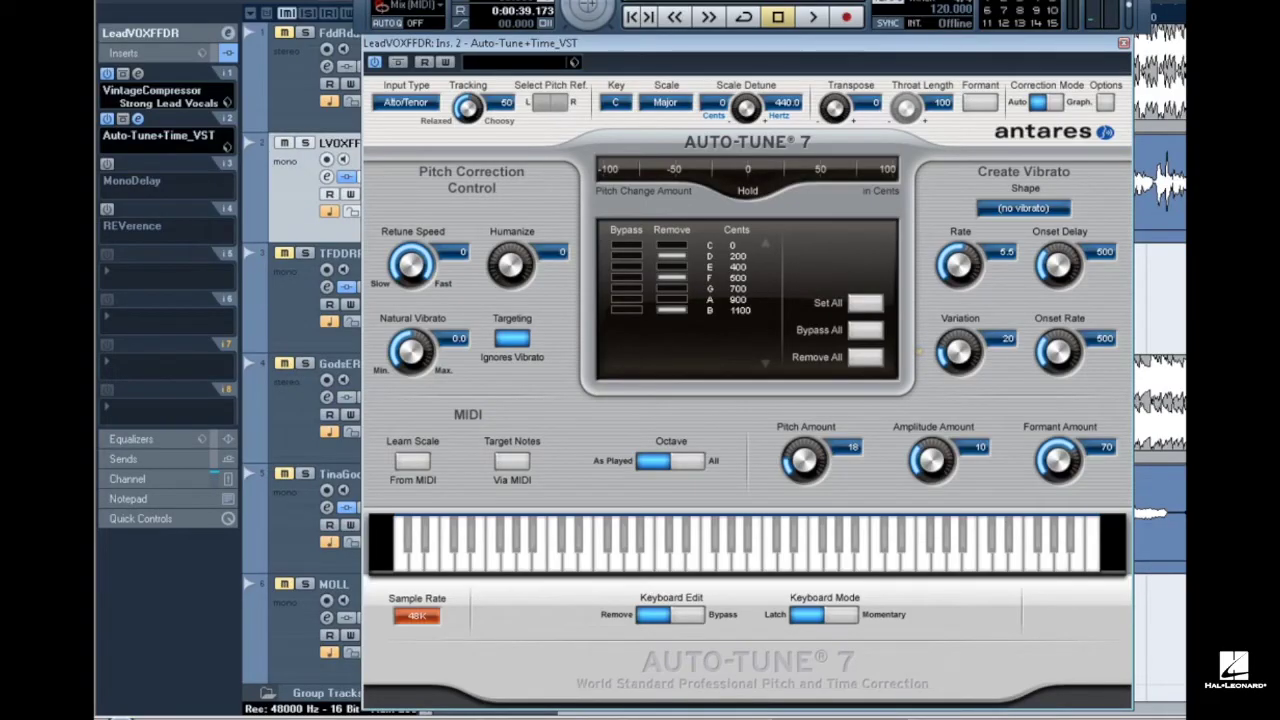
- In Graphical mode, enable Track Pitch and play the vocal phrase through to capture its pitch
click(1055, 104)
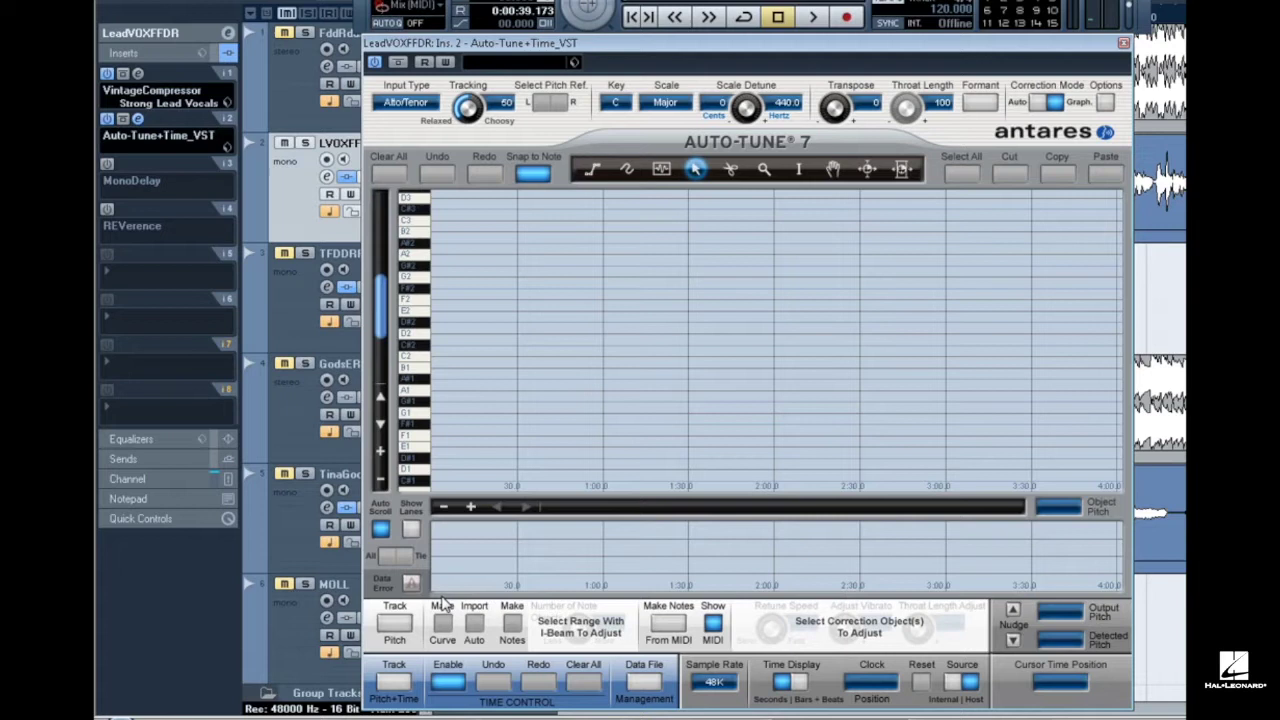
click(394, 622)
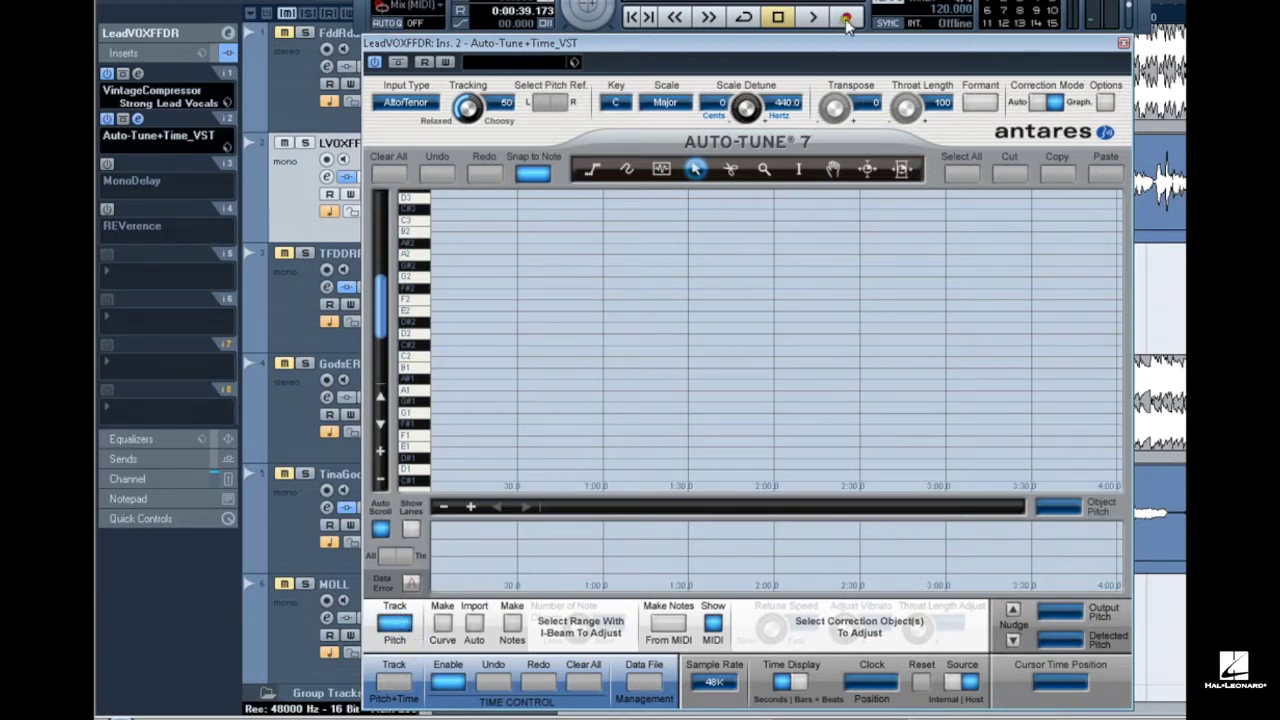
click(814, 17)
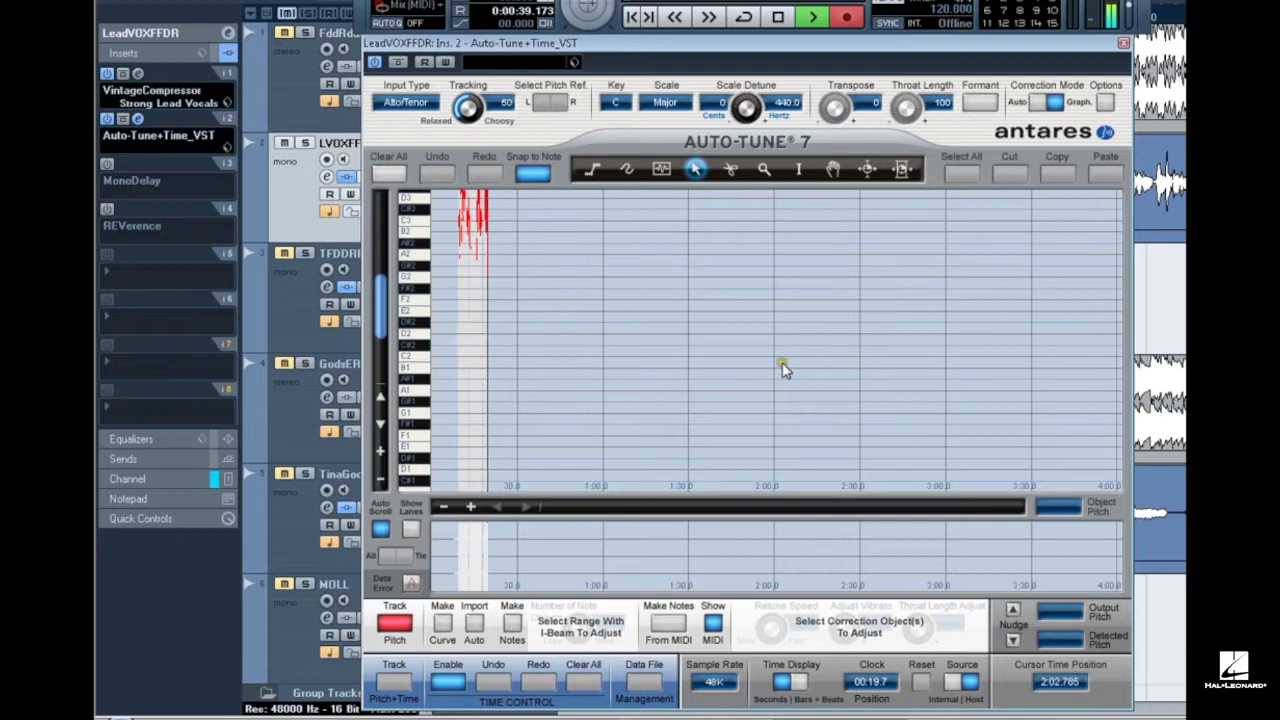
key(space)
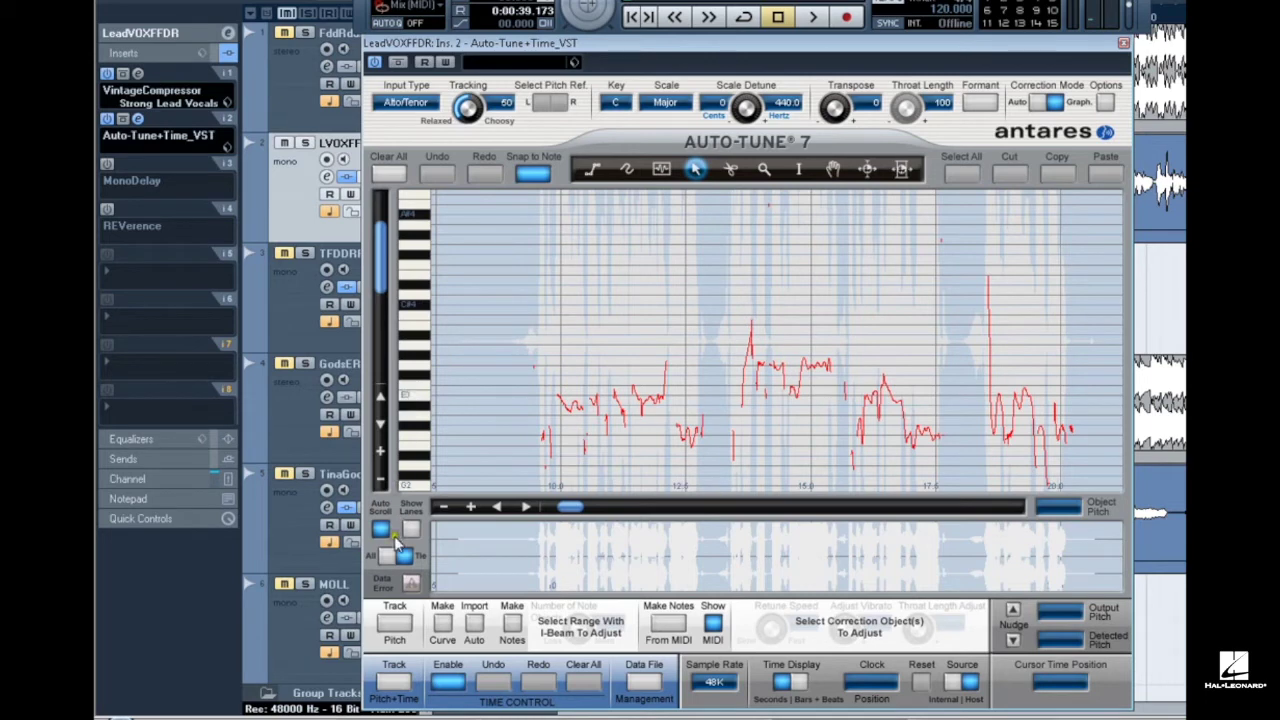
- Turn on Auto Scroll, shift the keyboard's pitch range and zoom the graph in vertically
click(380, 530)
drag(412, 433, 410, 363)
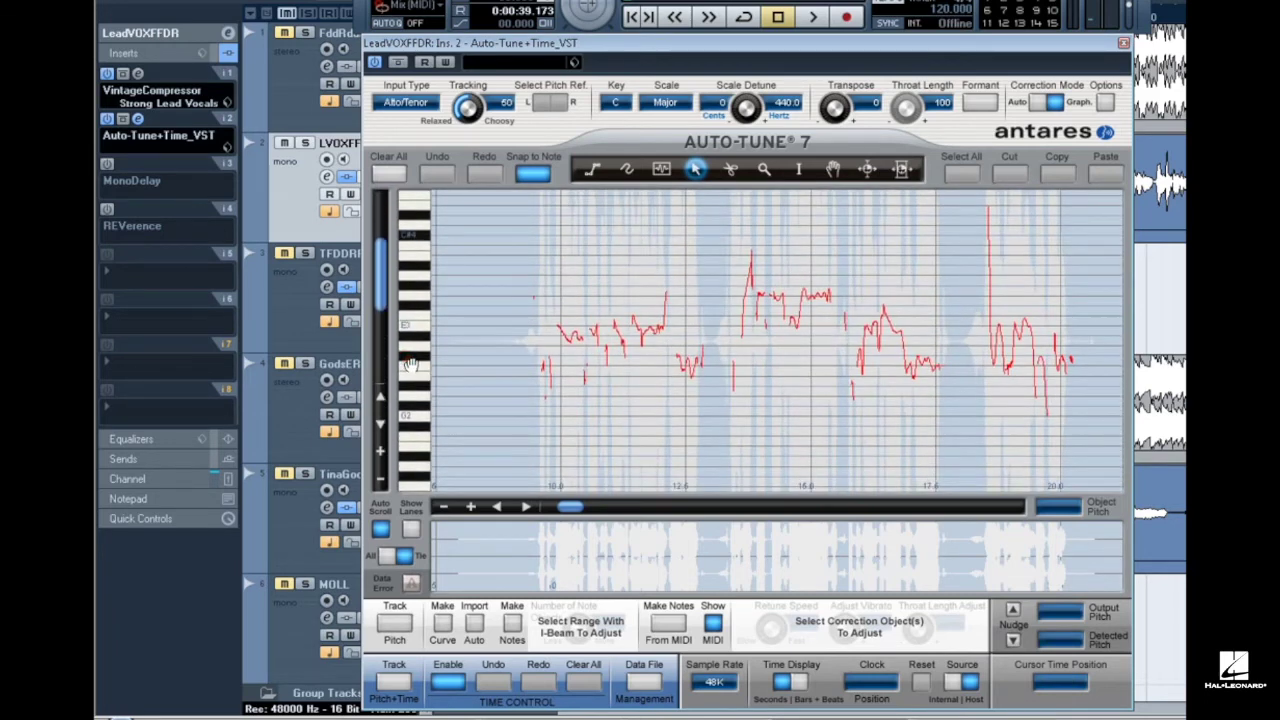
click(380, 451)
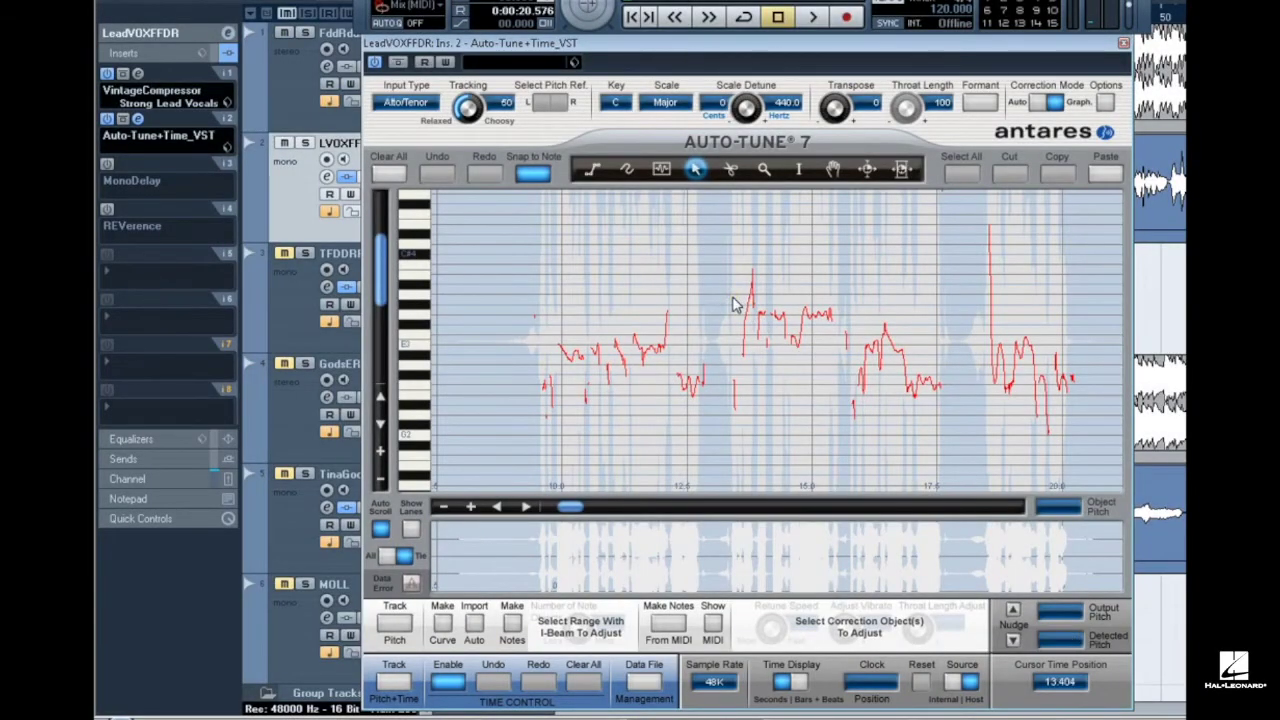
- Import the auto-mode settings as blue correction curves and zoom onto the 9.5–12.5 s phrase
click(474, 624)
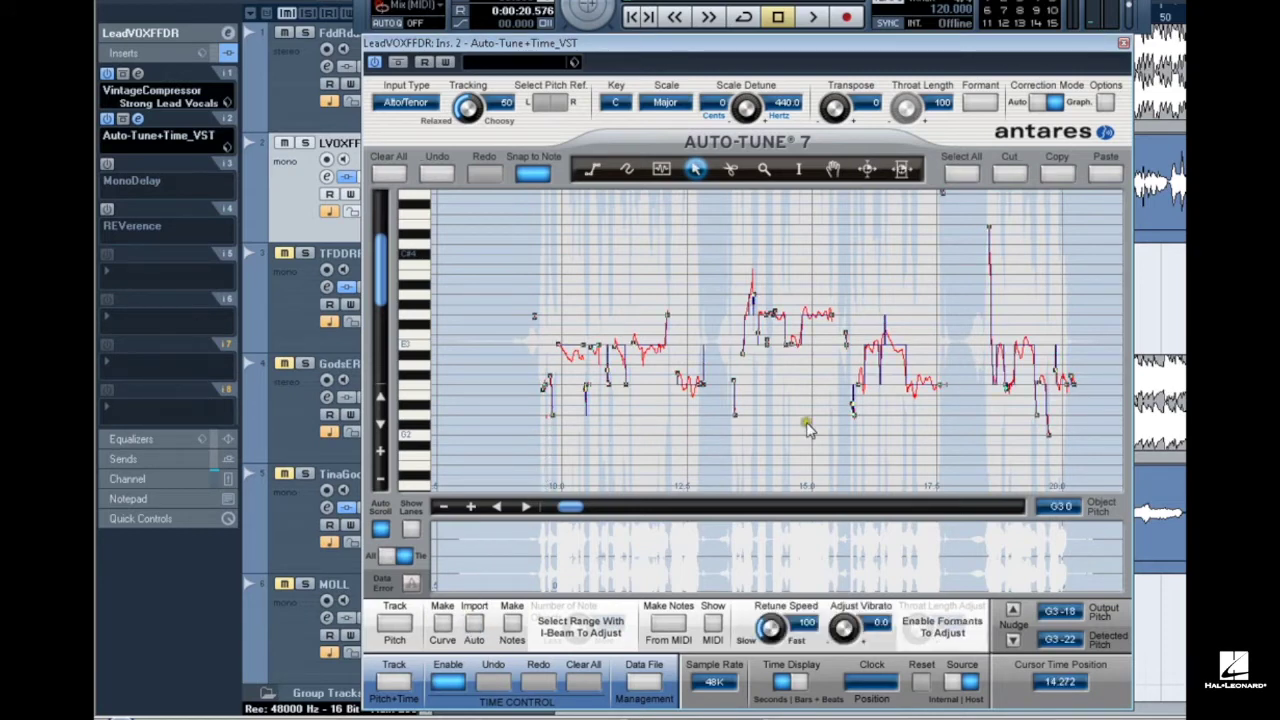
click(764, 169)
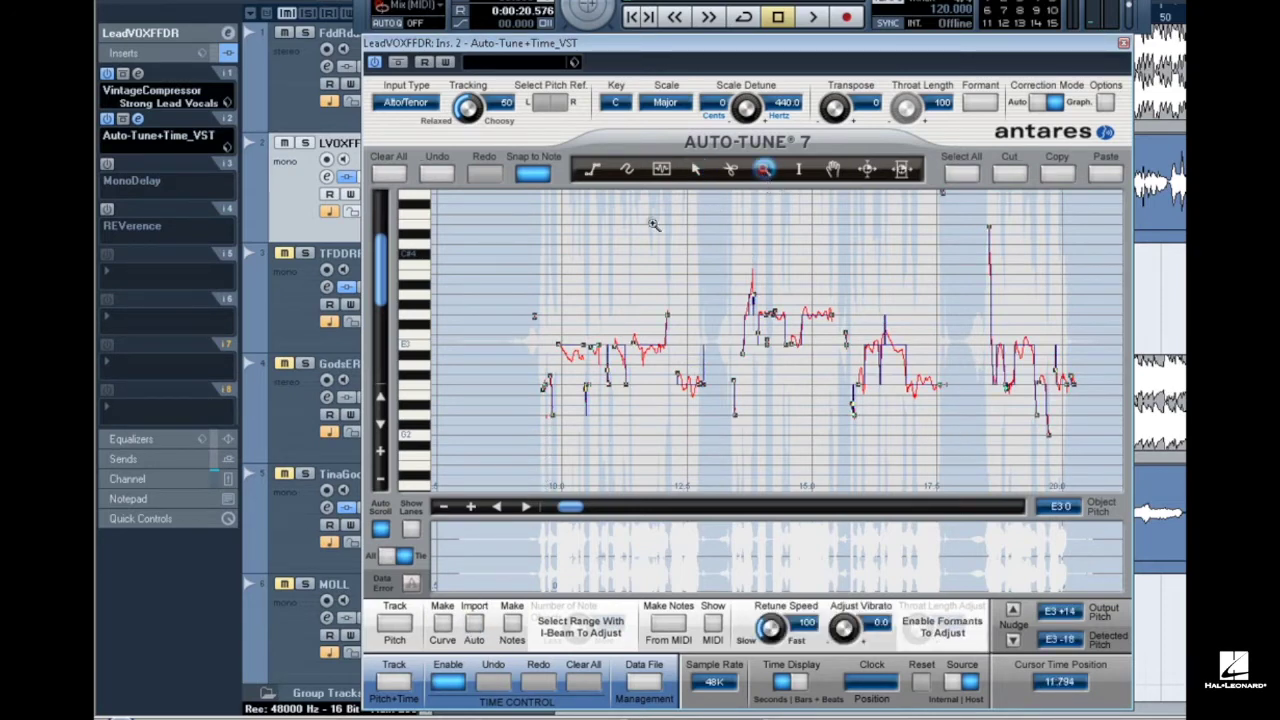
drag(517, 274, 785, 418)
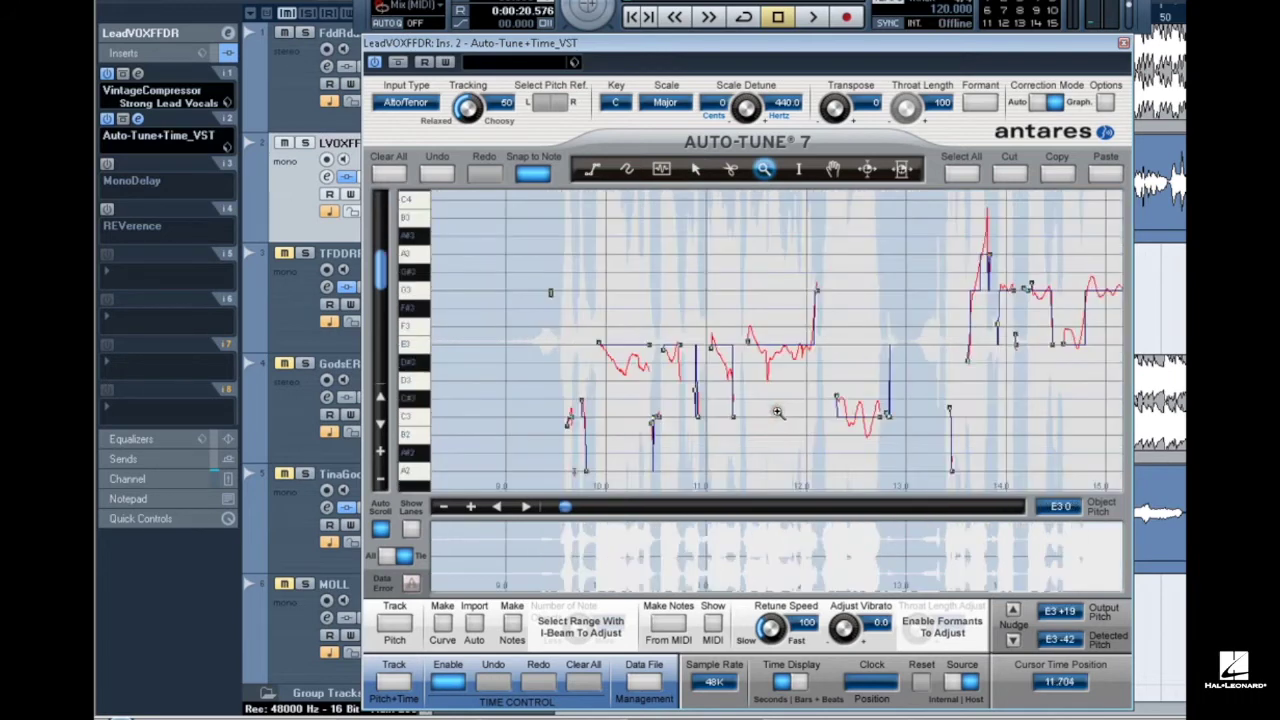
scroll(688, 341, down, 1)
drag(582, 248, 835, 440)
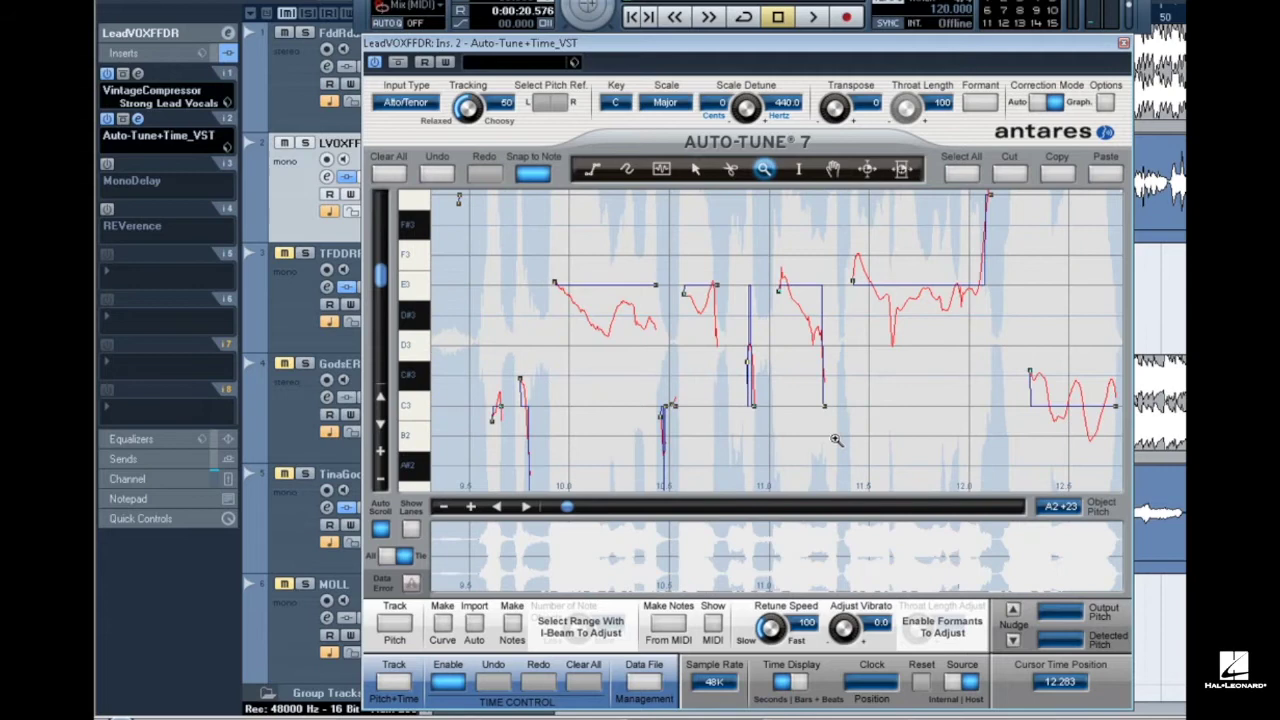
scroll(835, 440, up, 1)
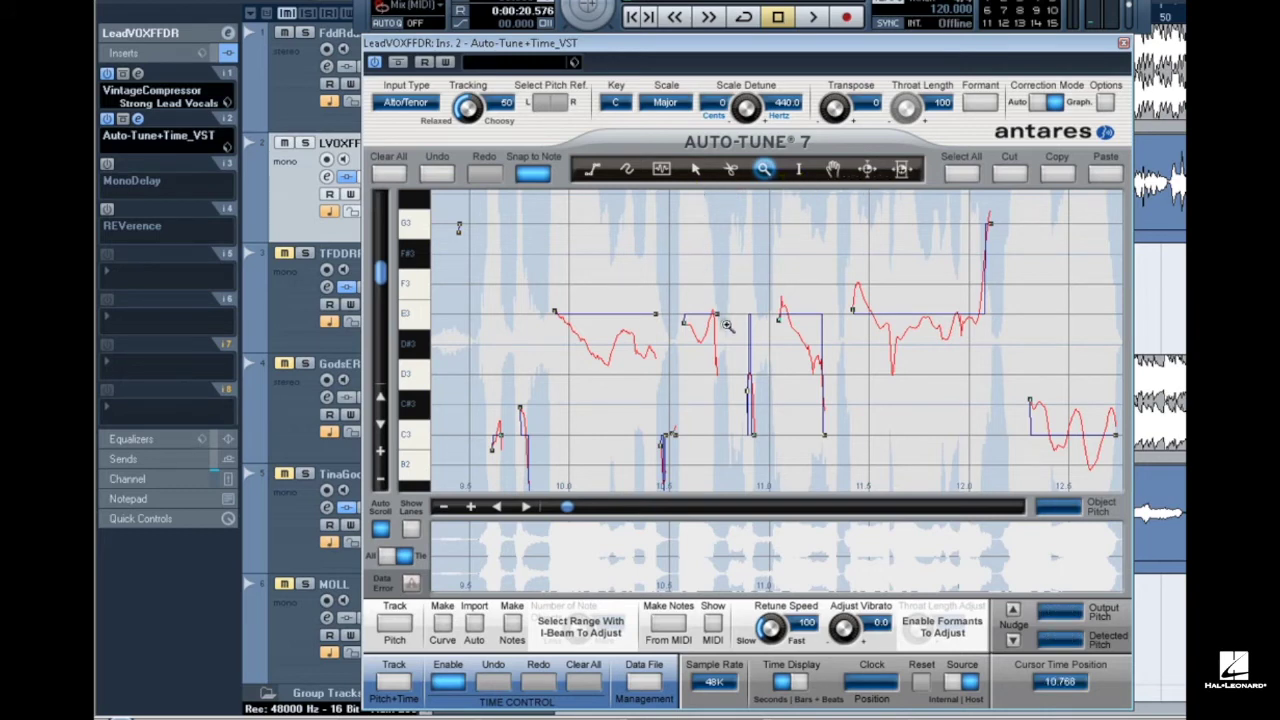
- Set Retune Speed to 0 and enable Formant. Select the Arrow tool, turn off Auto Scroll, and start playback
drag(773, 630, 771, 671)
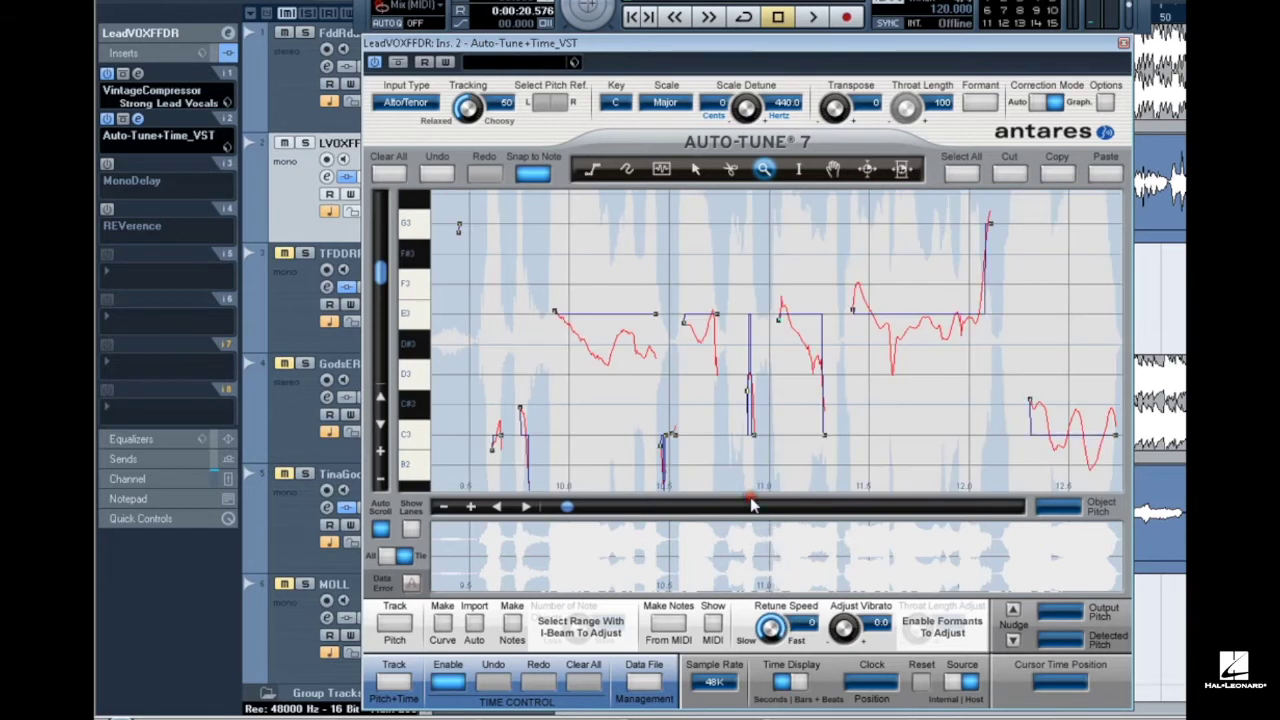
click(980, 103)
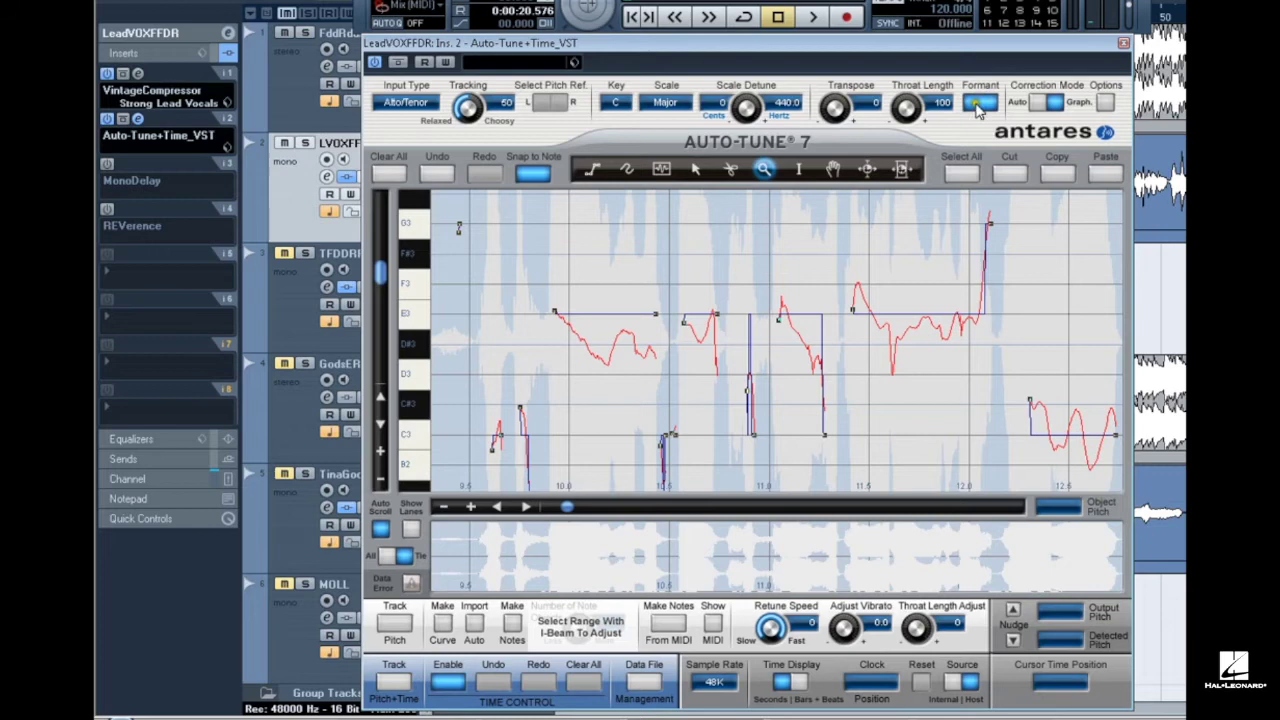
click(696, 172)
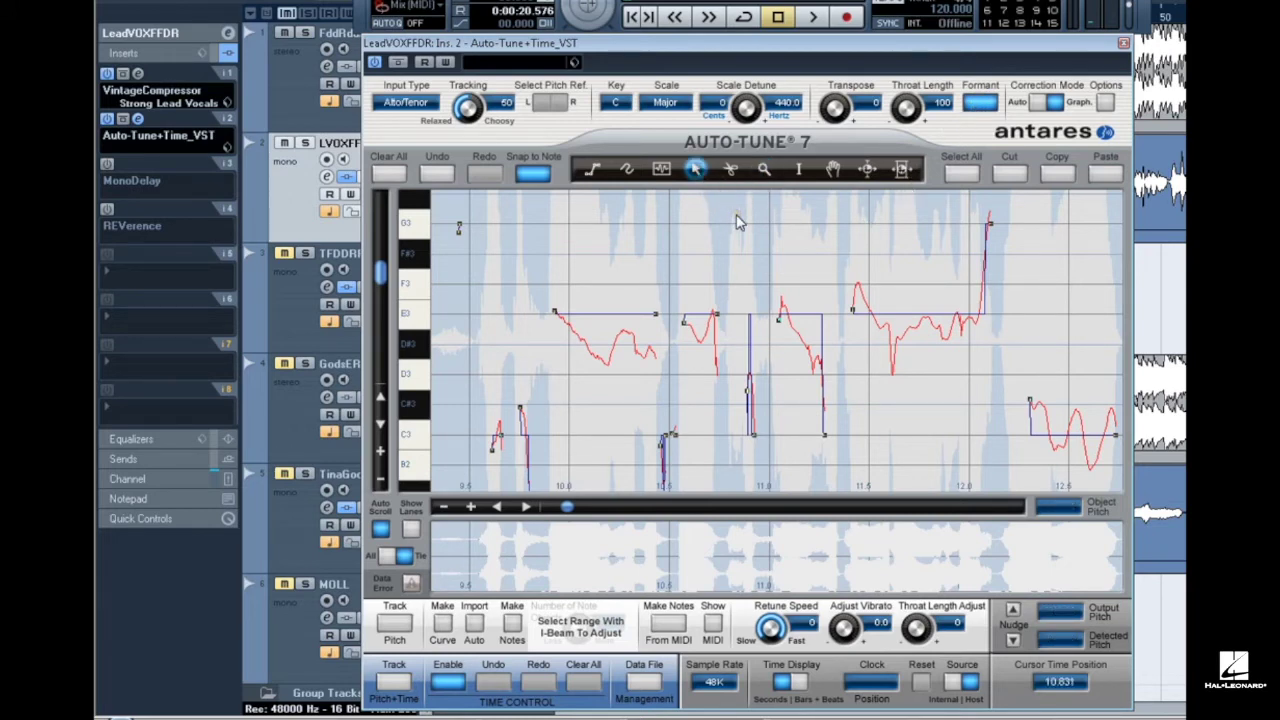
click(380, 530)
click(848, 22)
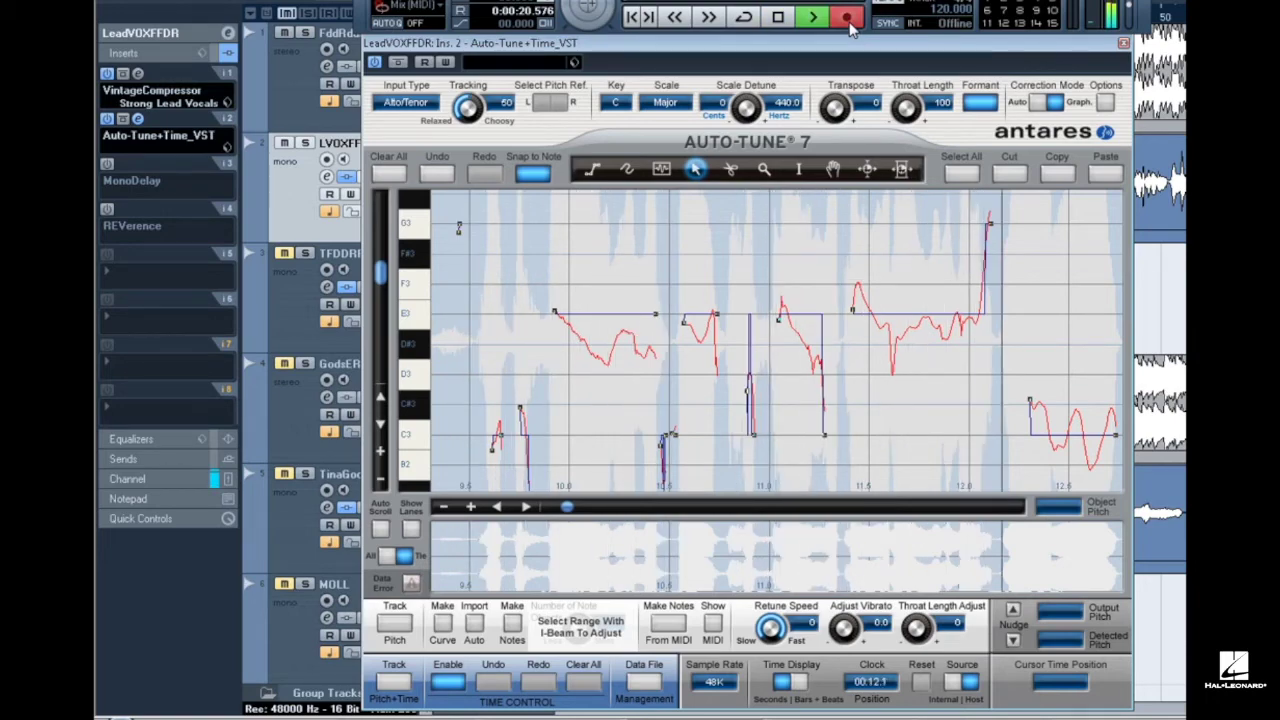
- Stop playback and drag the correction object near 11.5 s down from E3 to D3
key(space)
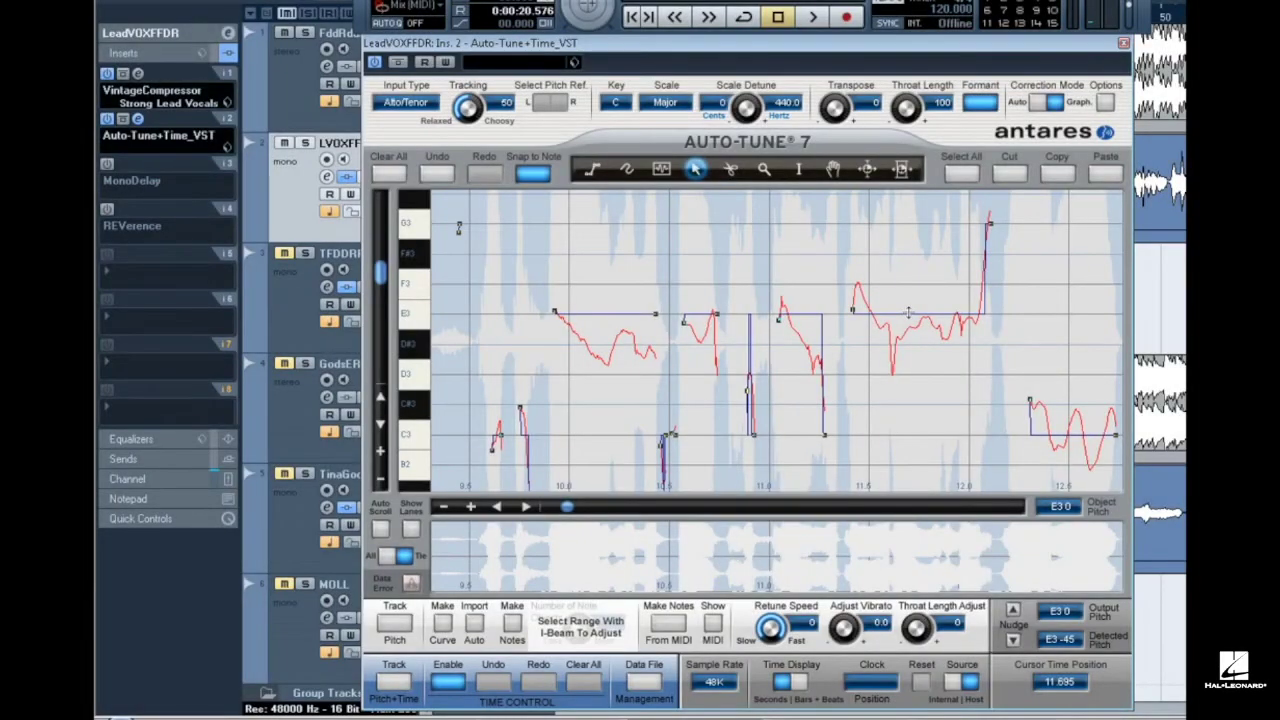
click(907, 312)
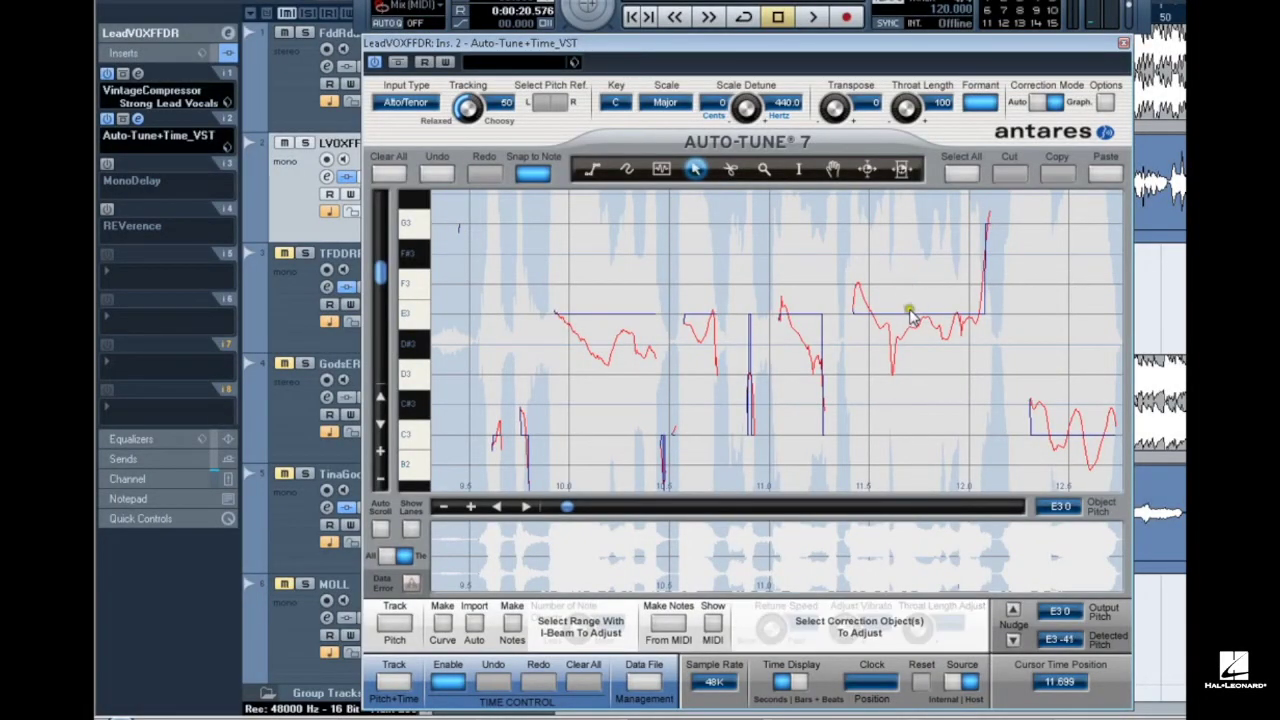
drag(909, 315, 905, 373)
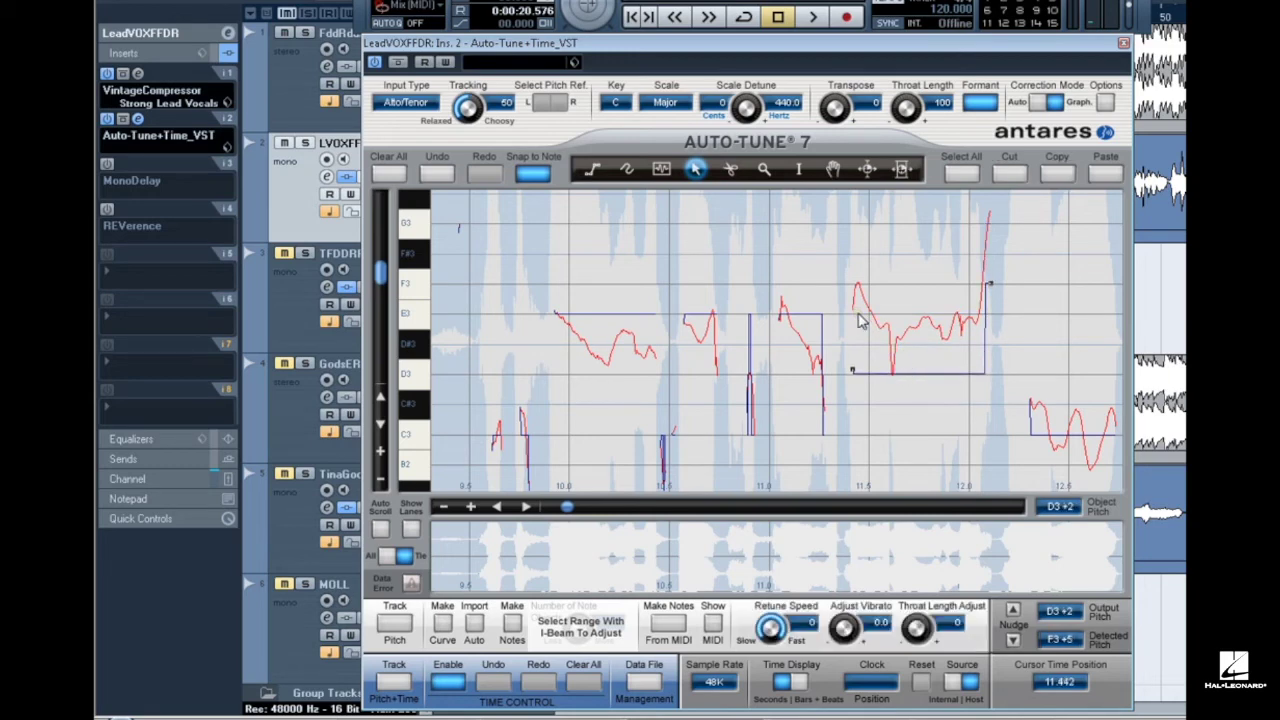
- Play the edited vocal, then play it again with Auto-Tune bypassed
click(848, 19)
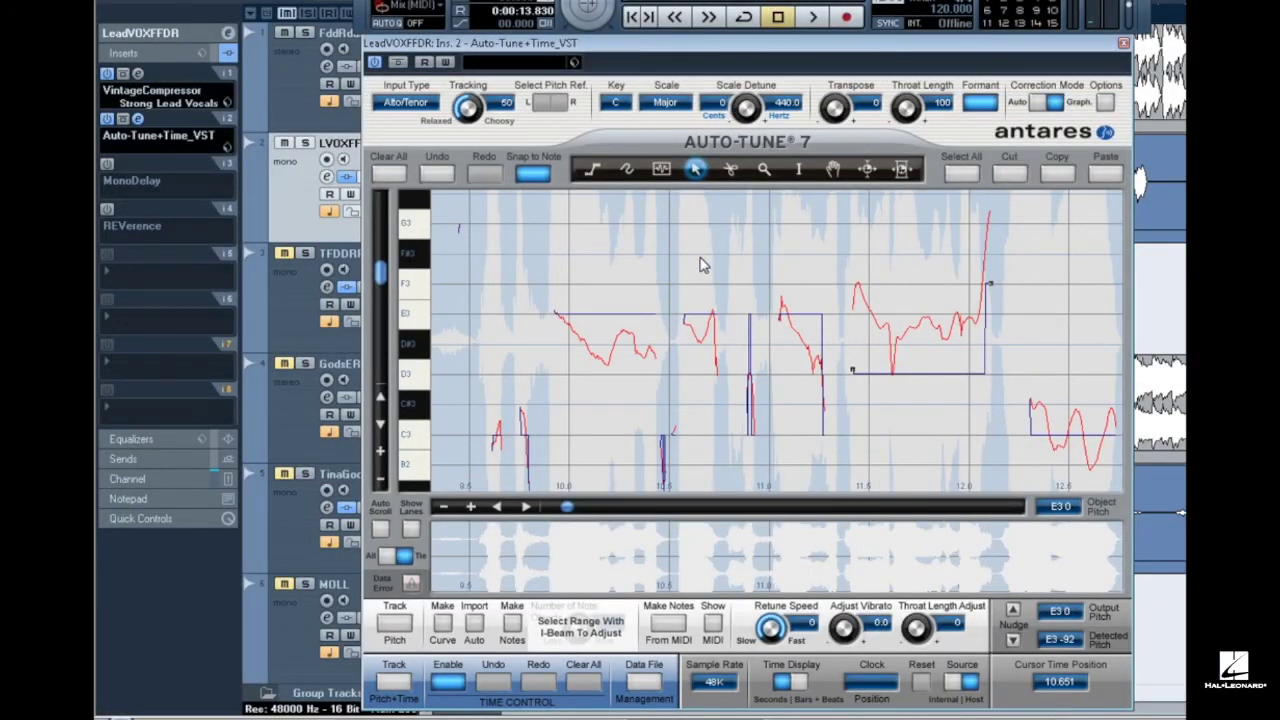
click(394, 63)
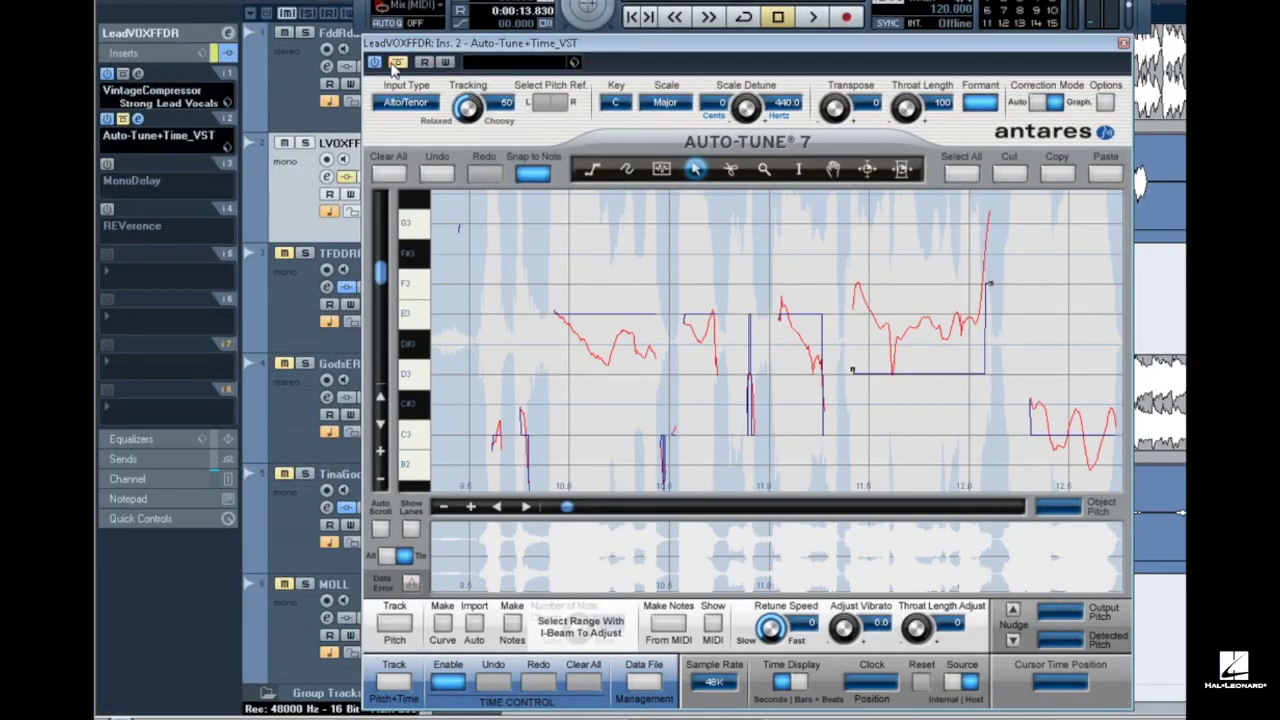
click(845, 18)
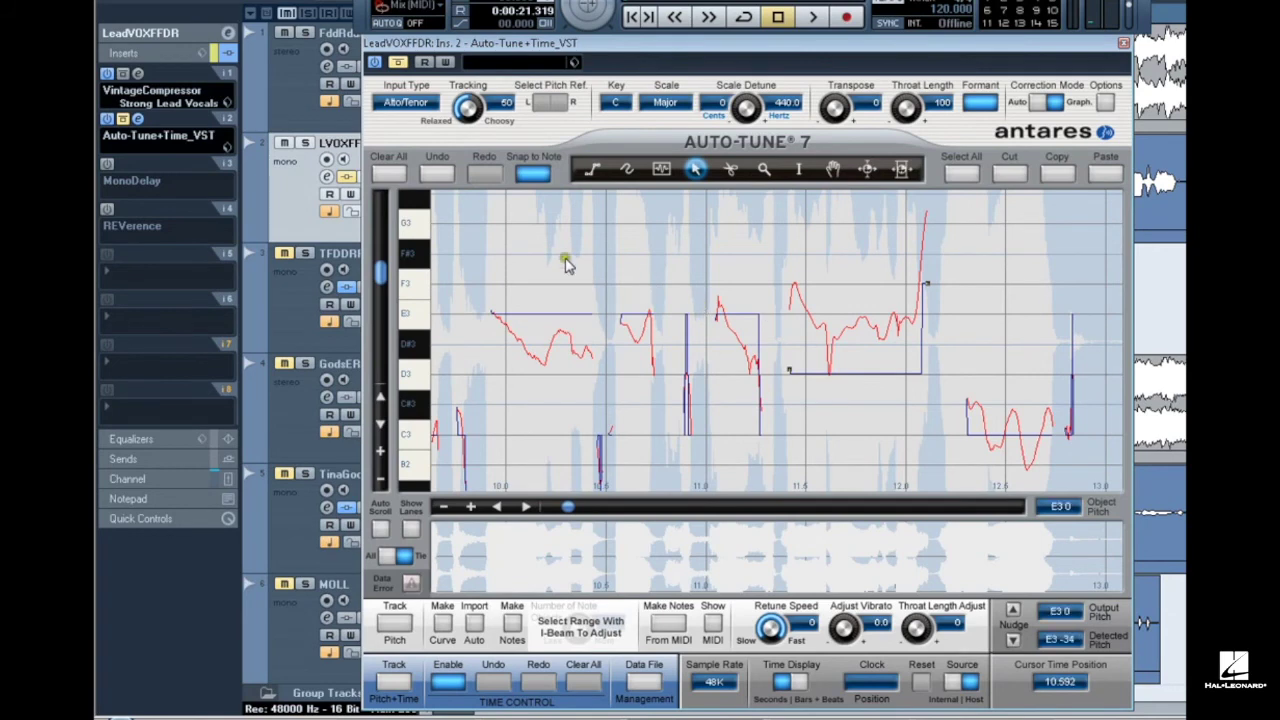
- Un-bypass Auto-Tune and replay the corrected vocal
click(396, 63)
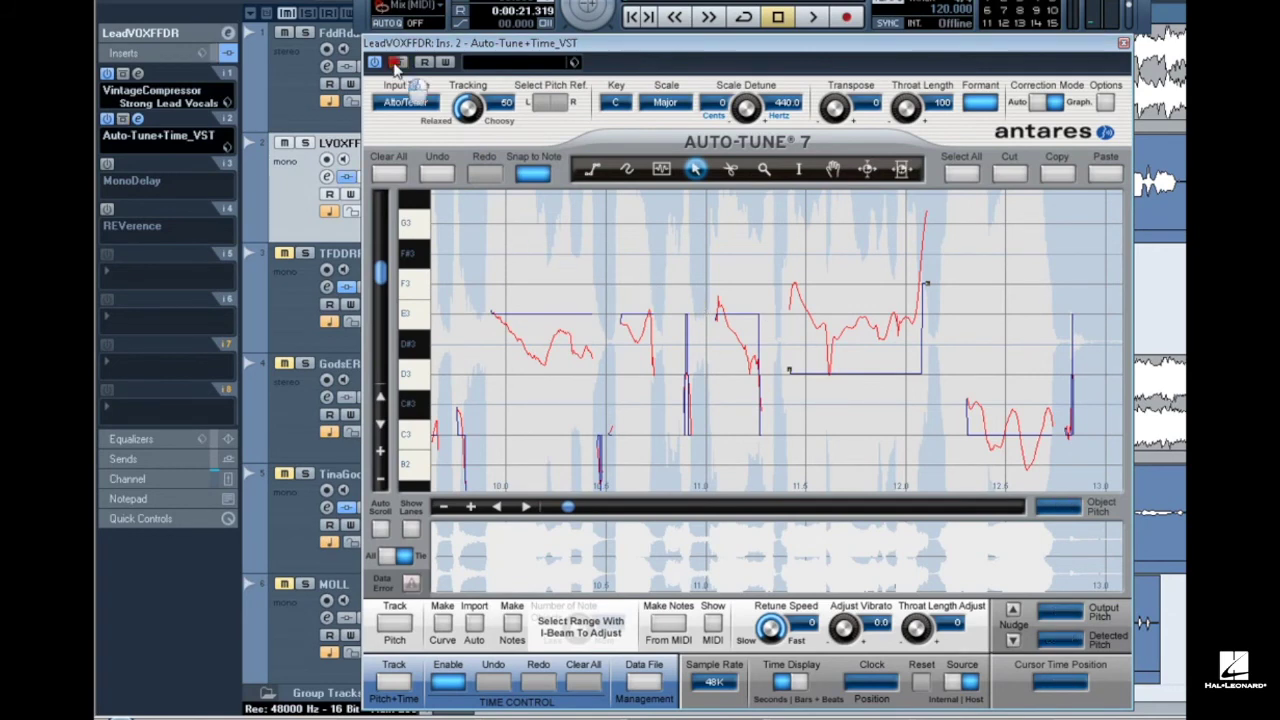
click(847, 17)
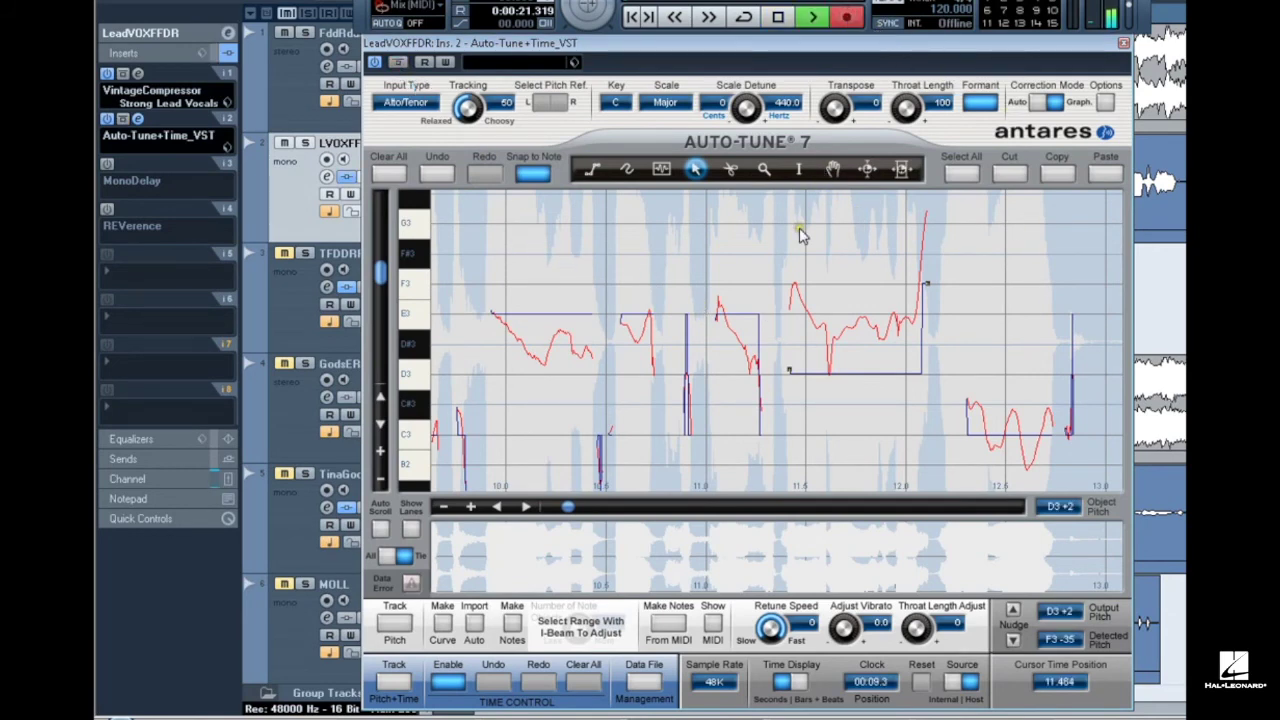